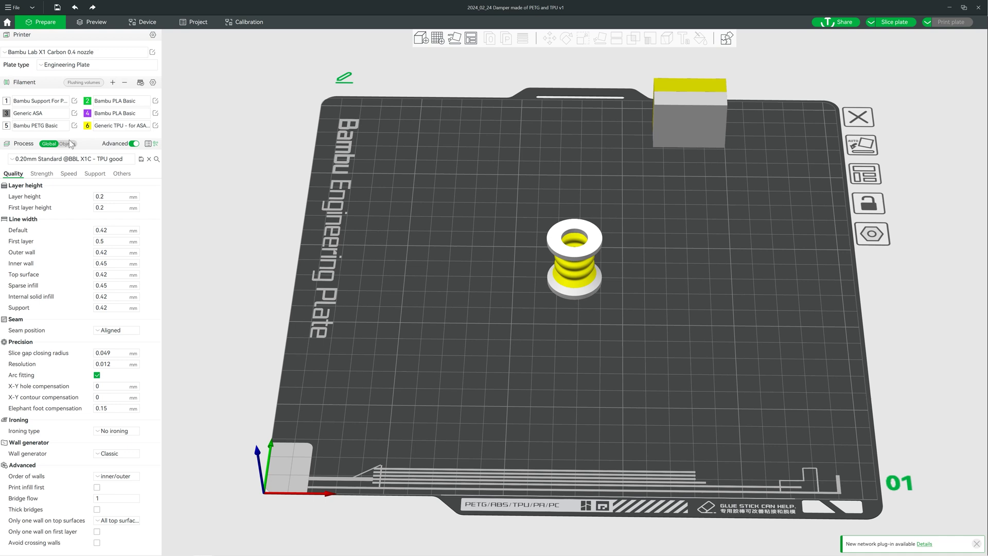
Assign the Generic TPU - Own good preset to filament 5 and save it inside the project as PETG Dummy - for TPU Mix
click(61, 125)
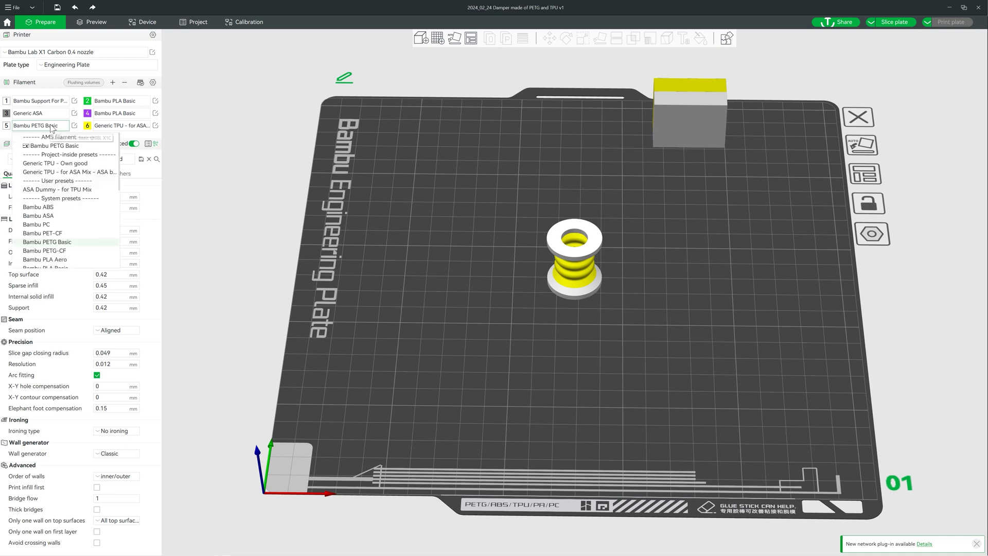
click(71, 163)
click(75, 126)
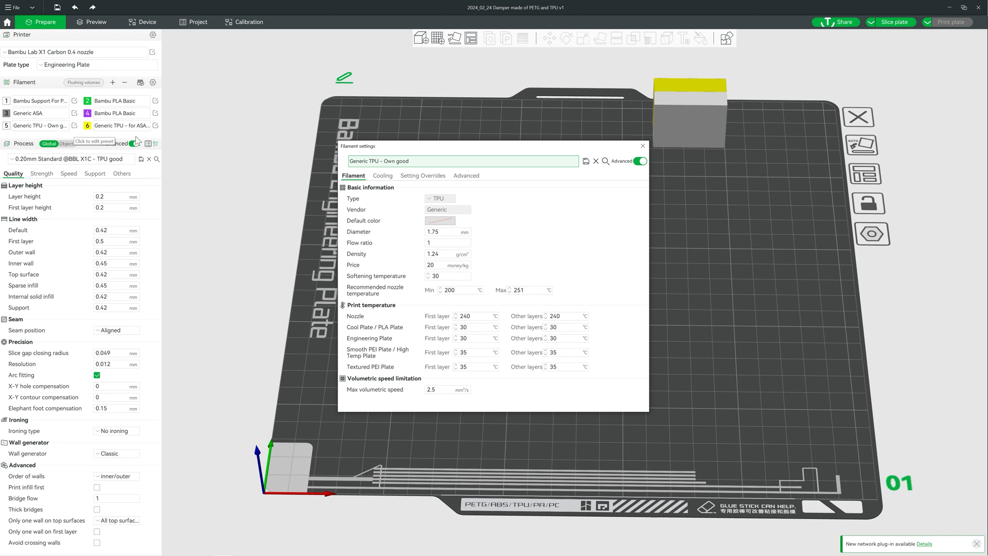
click(586, 162)
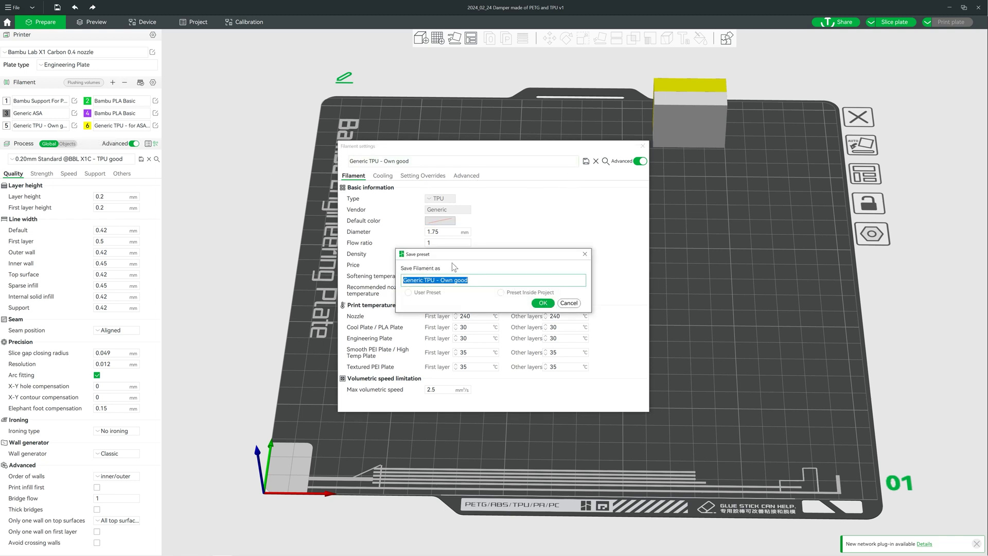
text(PETG Dummy - for TPU Mix)
click(543, 304)
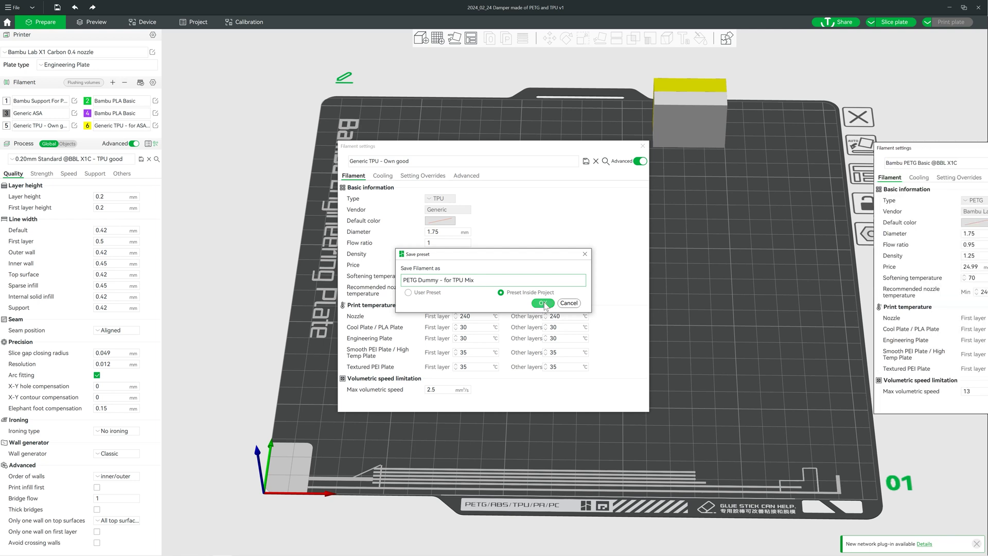
Set the dummy preset's flow ratio to 0.95, density 1.25, softening temperature 70 and recommended nozzle range 240–270 °C
double_click(448, 243)
text(0.95)
key(Tab)
text(1.25)
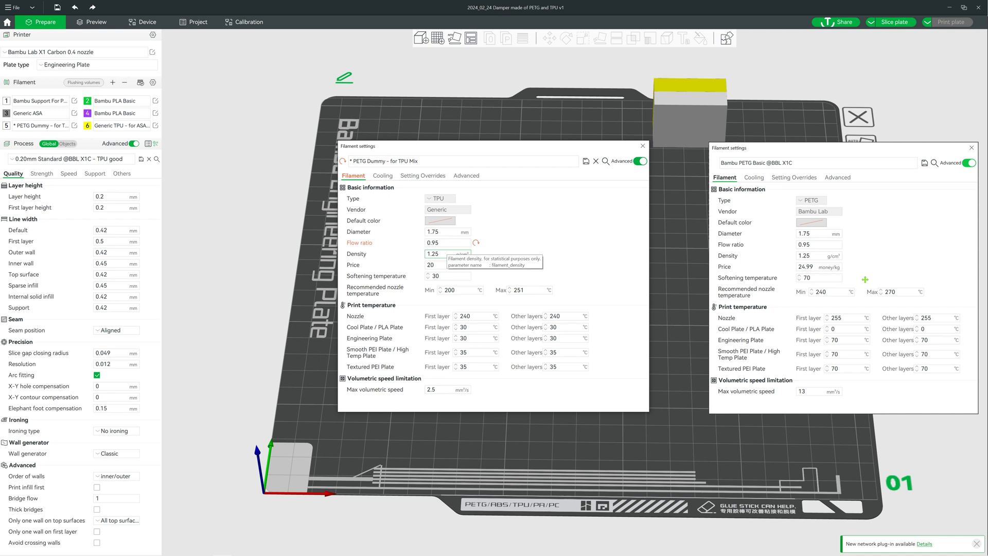
key(Tab)
text(70)
key(Tab)
text(240)
key(Tab)
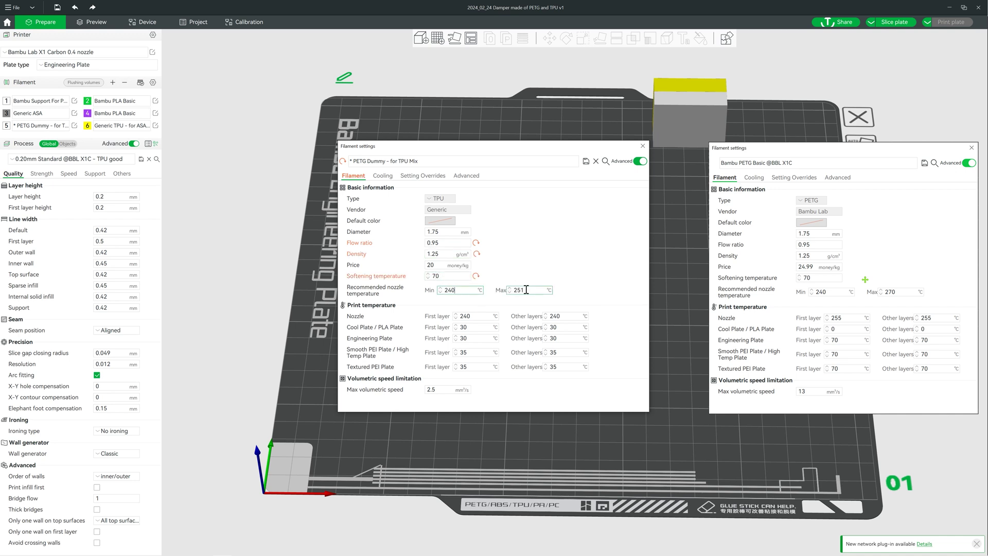
text(270)
Set nozzle temperatures to 255 °C, Cool Plate to 0, all other plates to 70 and max volumetric speed to 13, and save the preset
click(480, 316)
text(255	255	0	0	)
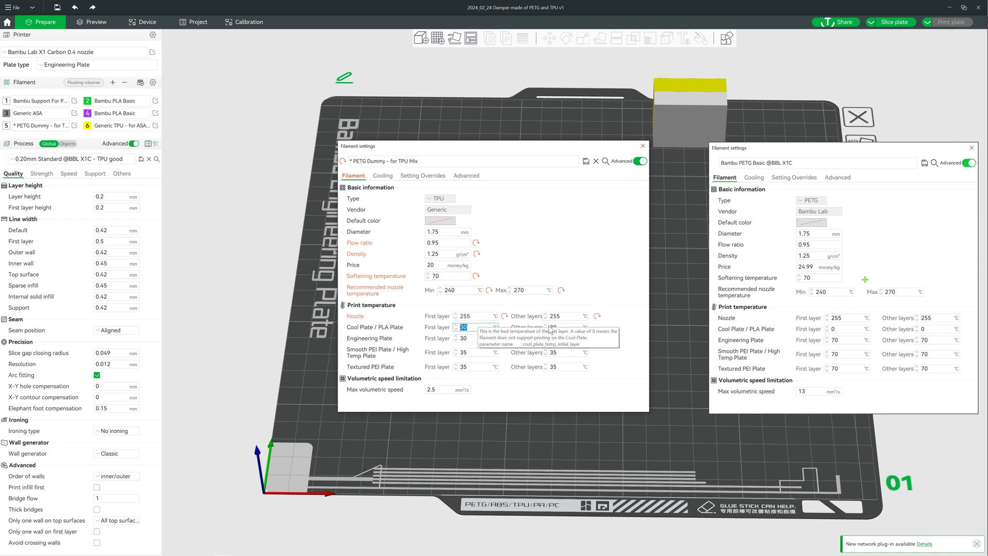
text(70	70	70	70	70	70	)
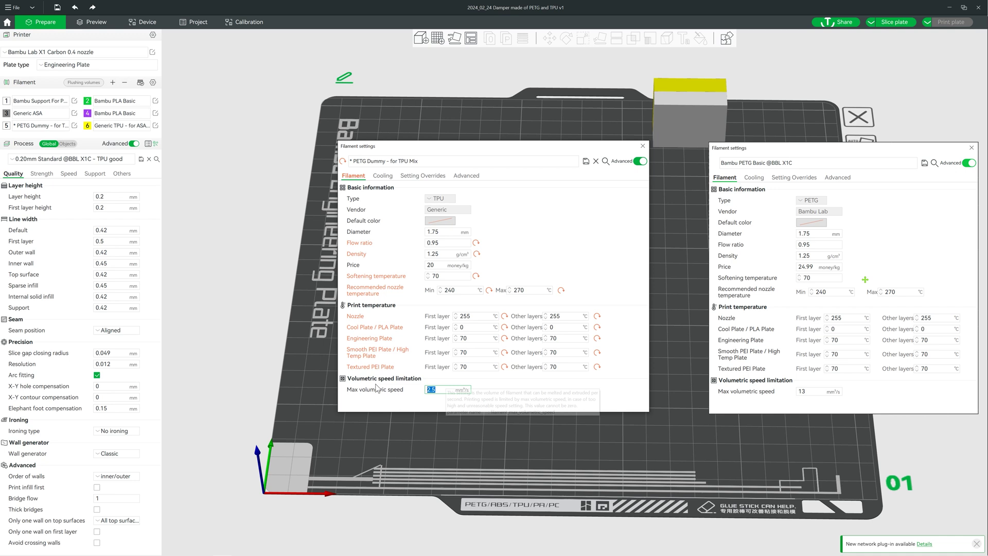
text(13)
click(586, 161)
Set the preset's cooling to none for the first 3 layers, minimum fan speed 10% at 30 s layer time and maximum fan speed 40%
click(382, 176)
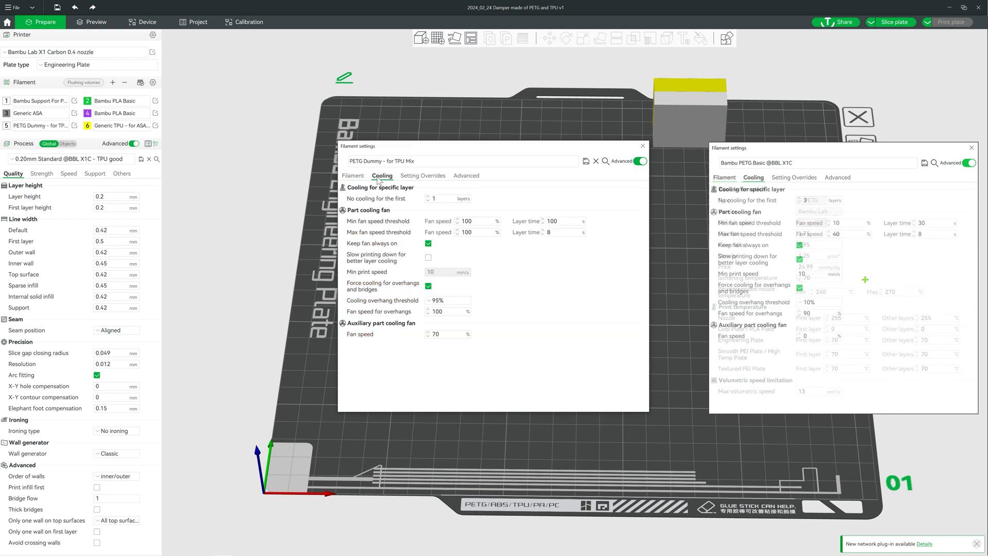
double_click(448, 198)
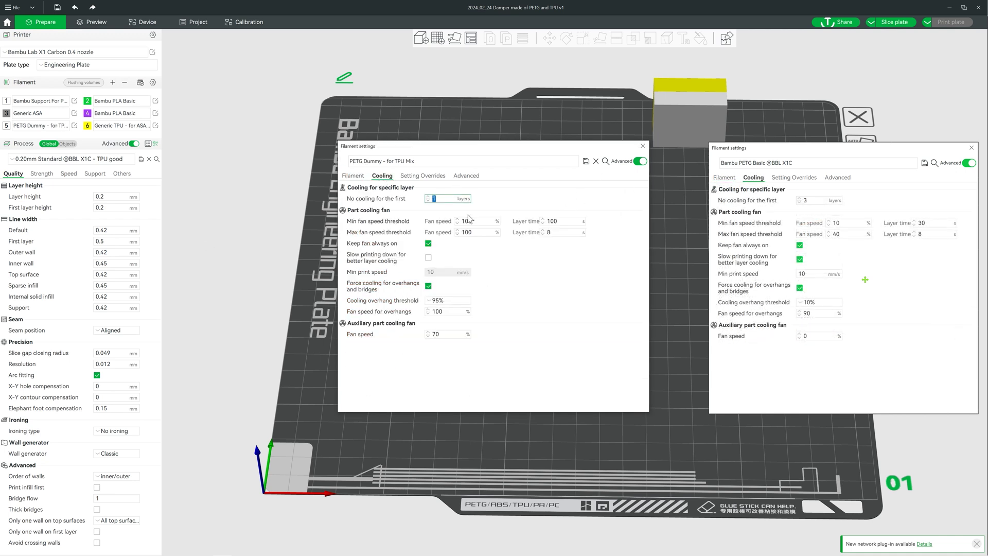
text(3)
double_click(471, 221)
text(10)
double_click(471, 232)
text(40)
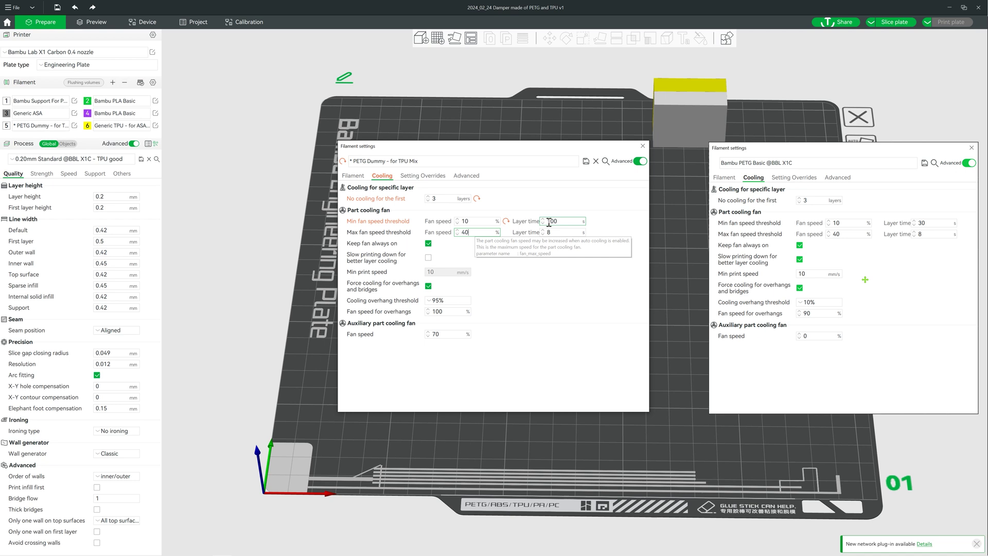
double_click(554, 220)
text(30)
Enable slowing down for better cooling, set overhang threshold 10%, overhang fan 90% and auxiliary fan 0%, and save the preset
click(428, 257)
click(438, 300)
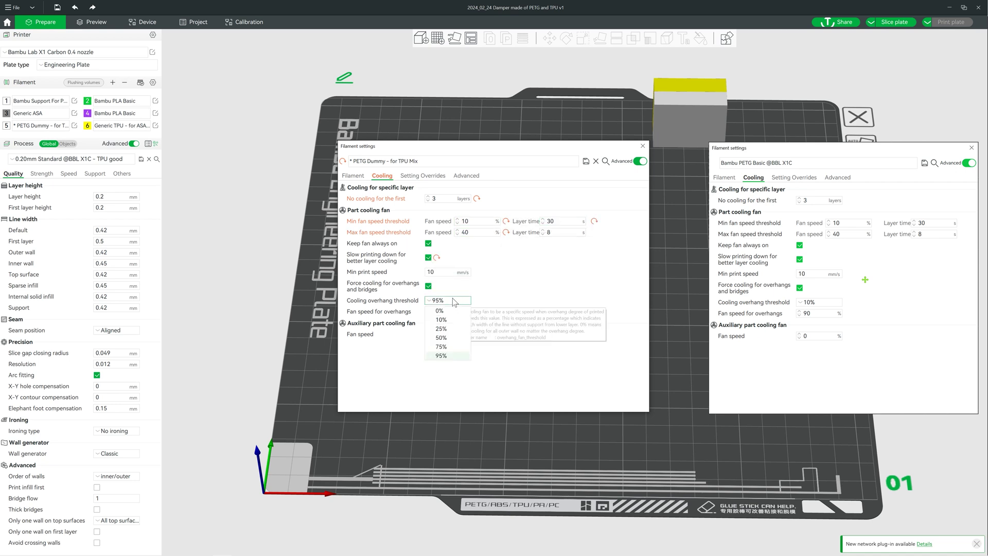
click(437, 321)
double_click(447, 312)
text(90)
double_click(448, 334)
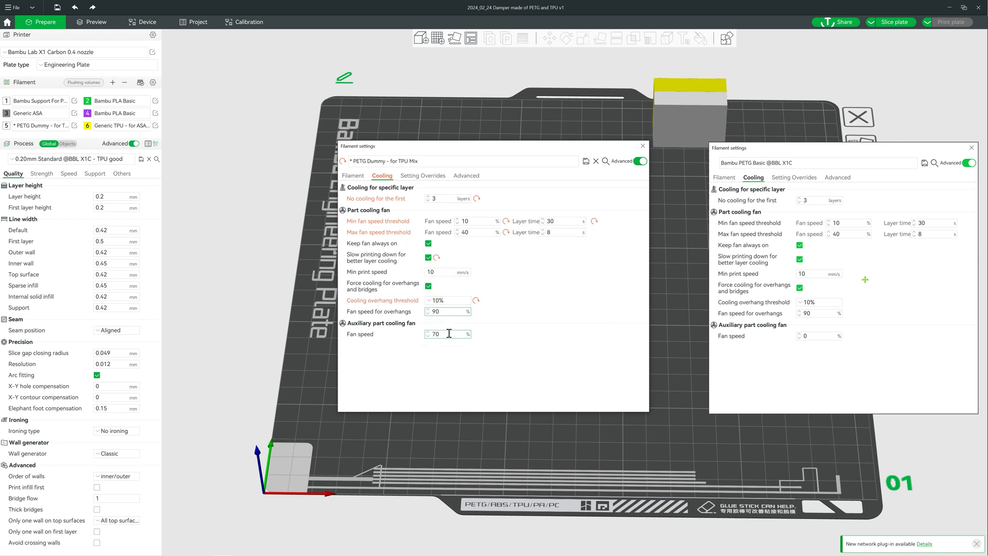
text(0)
click(586, 161)
key(Return)
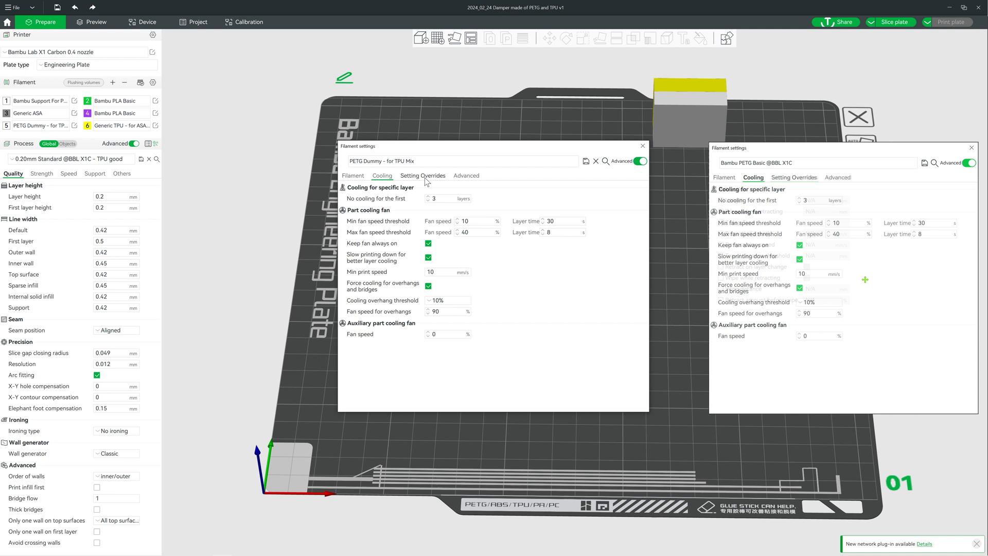
Disable the retraction Length and Z hop when retracting overrides in the dummy preset and save it
click(423, 175)
click(349, 209)
click(350, 210)
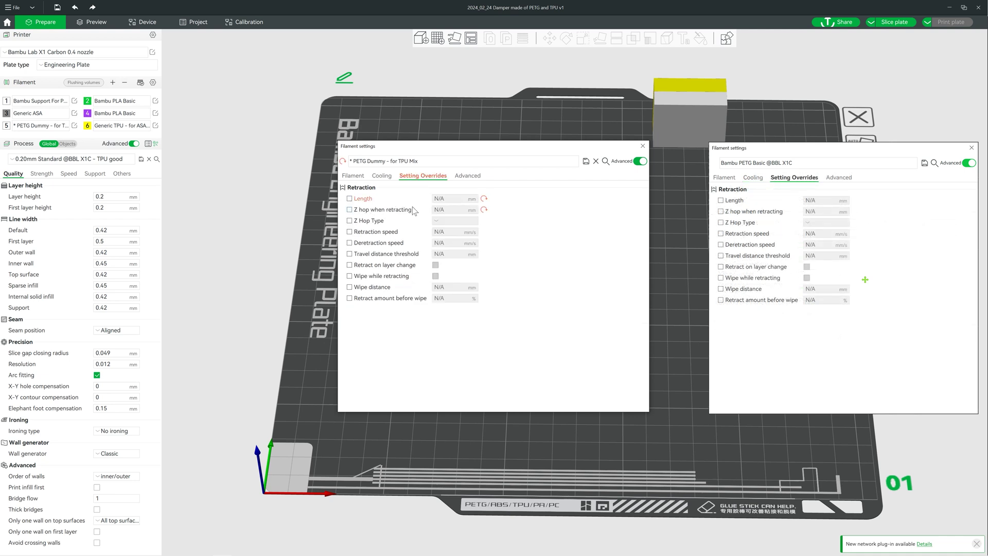
click(585, 162)
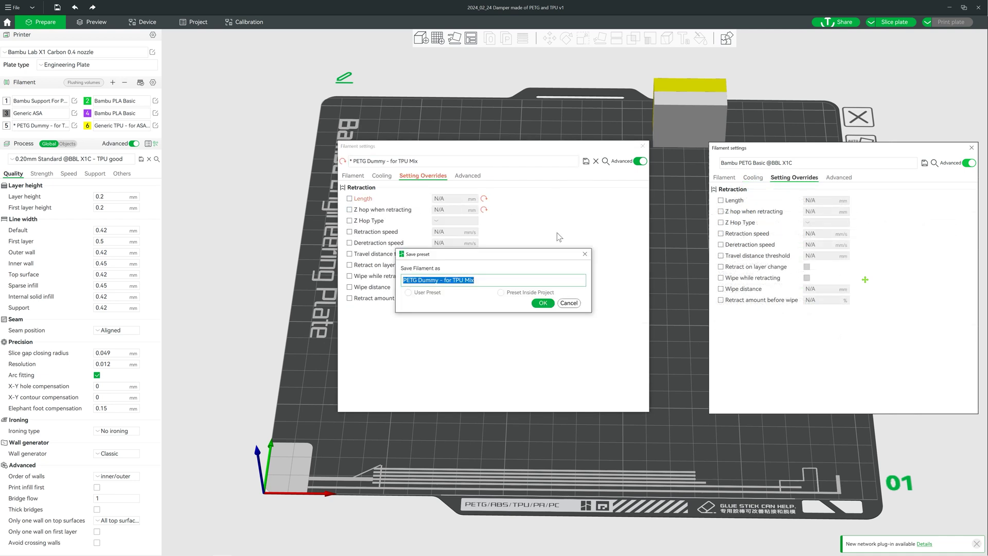
key(Return)
click(515, 163)
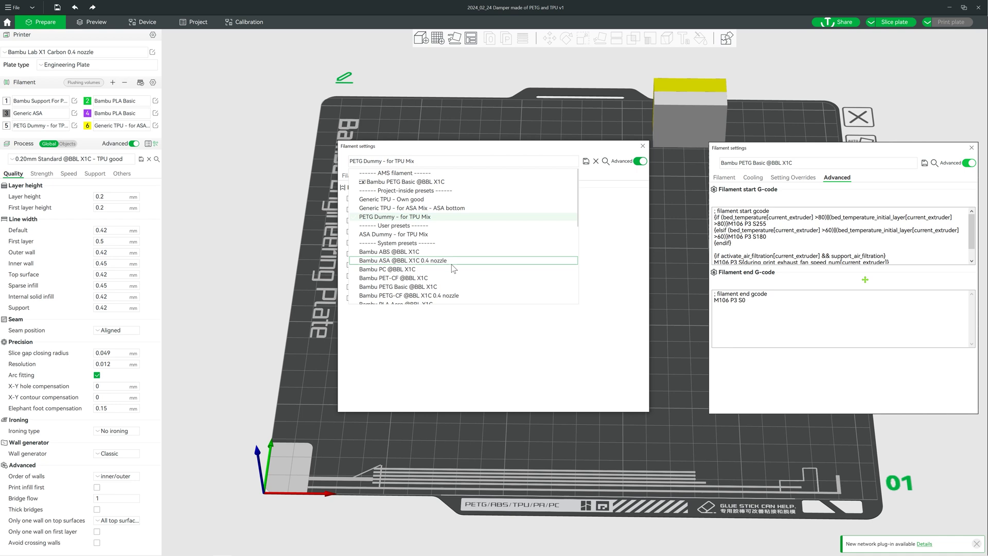
scroll(461, 272, down, 1)
click(406, 256)
click(466, 176)
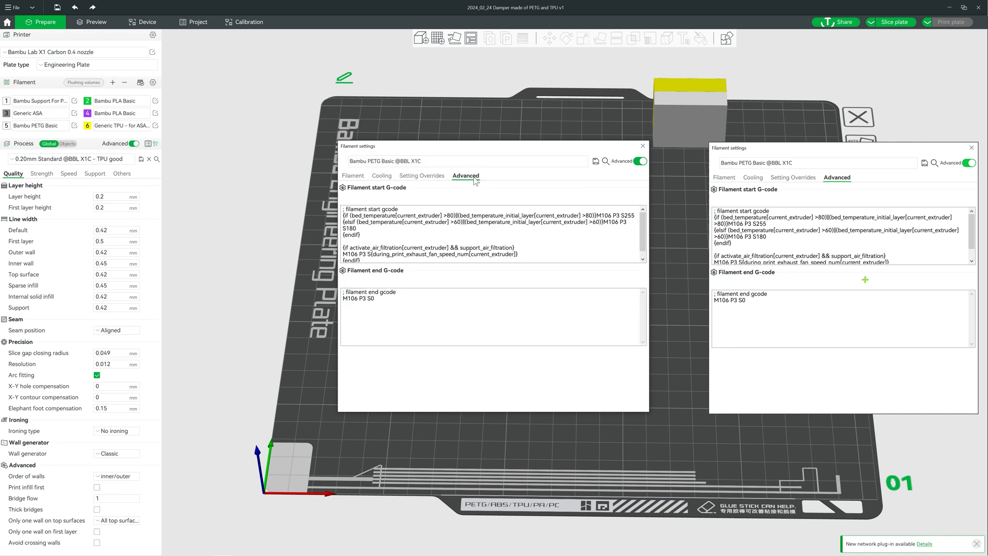
click(445, 230)
key(ctrl+a)
Replace the start G-code of PETG Dummy - for TPU Mix with the copied code, save the preset and close its settings
click(540, 161)
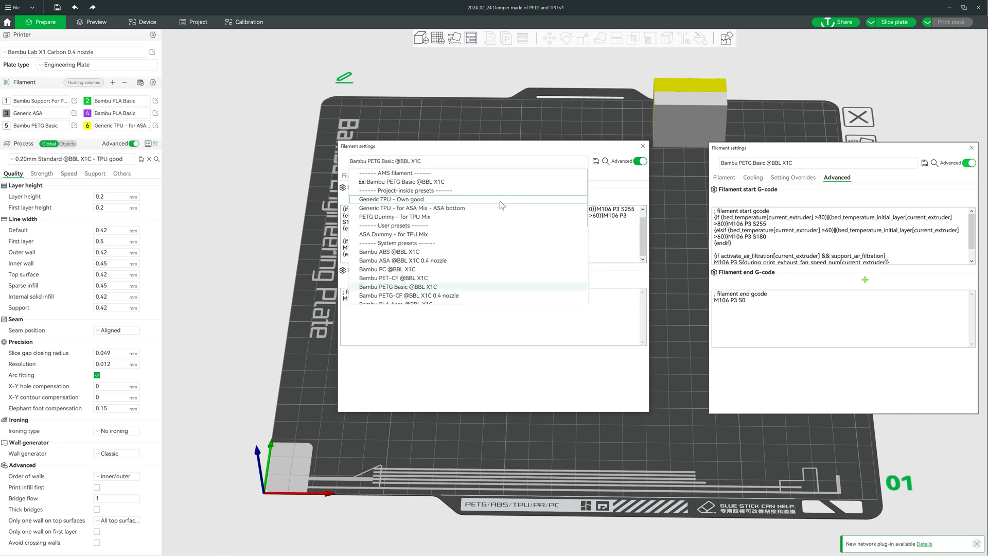
click(452, 219)
click(586, 162)
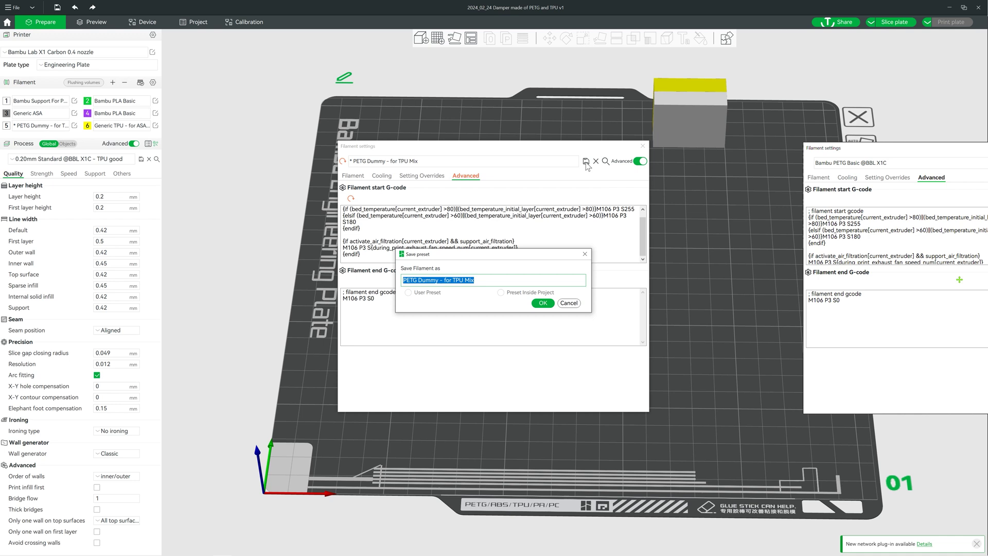
click(553, 304)
click(643, 146)
Save filament 6's preset inside the project as Generic TPU - for PETG Mix - PETG bottom
click(155, 126)
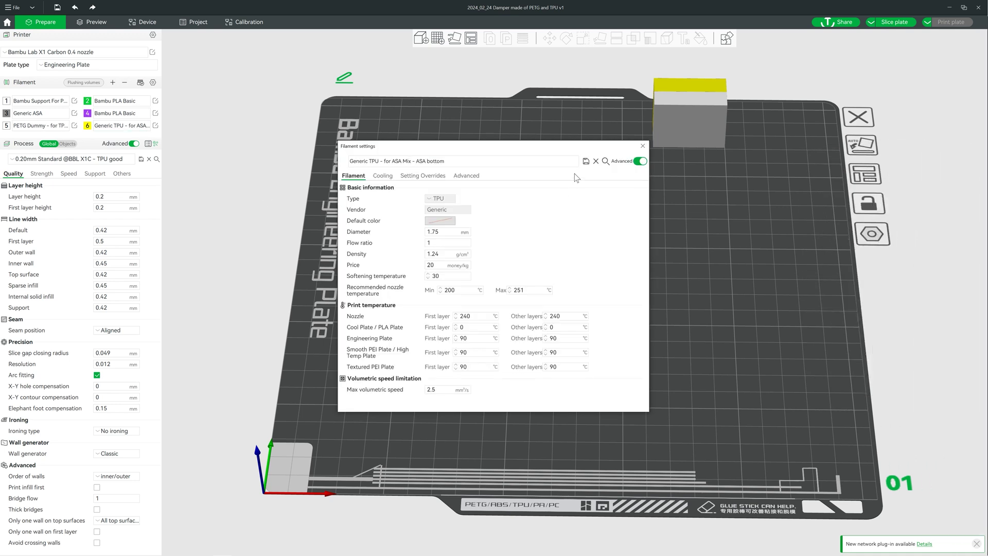
click(586, 161)
click(453, 280)
double_click(453, 280)
key(BackSpace)
text(PETG Mix - ASA bottom)
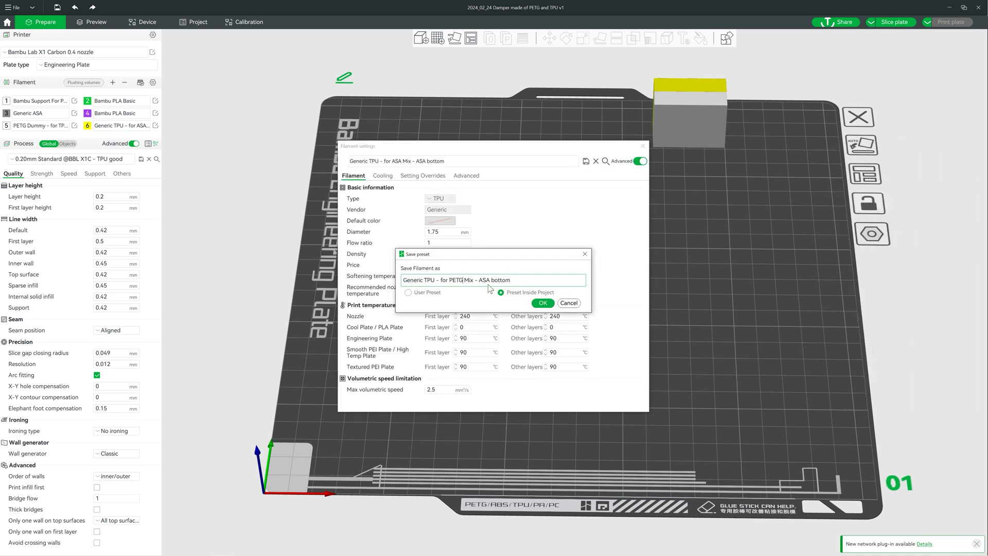
double_click(488, 280)
text(PETG)
click(542, 303)
Set first and other layer temperatures of the Engineering, Smooth PEI and Textured PEI plates to 70 °C, save the preset and close its settings
key(Tab)
text(70)
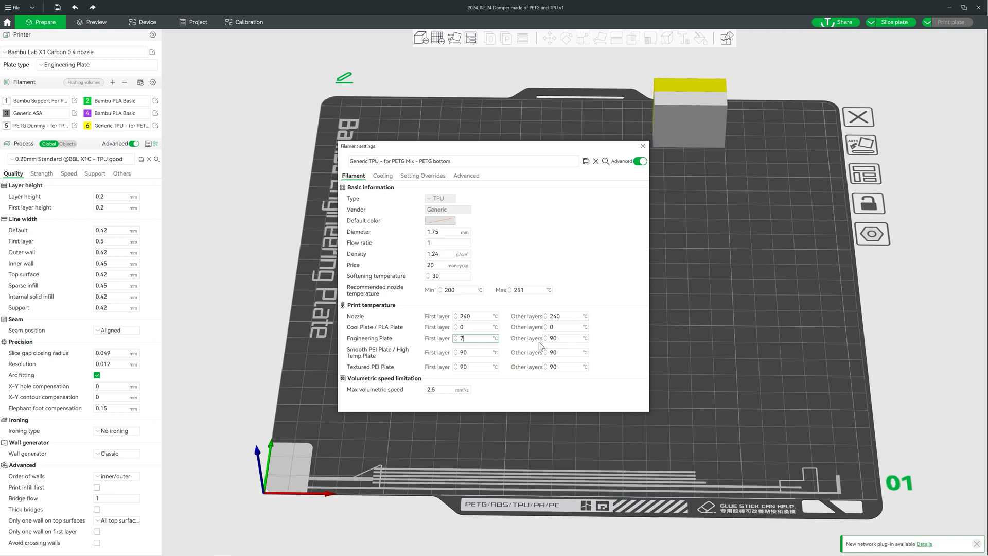
key(Tab)
text(70)
key(Tab)
text(70)
key(Tab)
text(70)
key(Tab)
text(70)
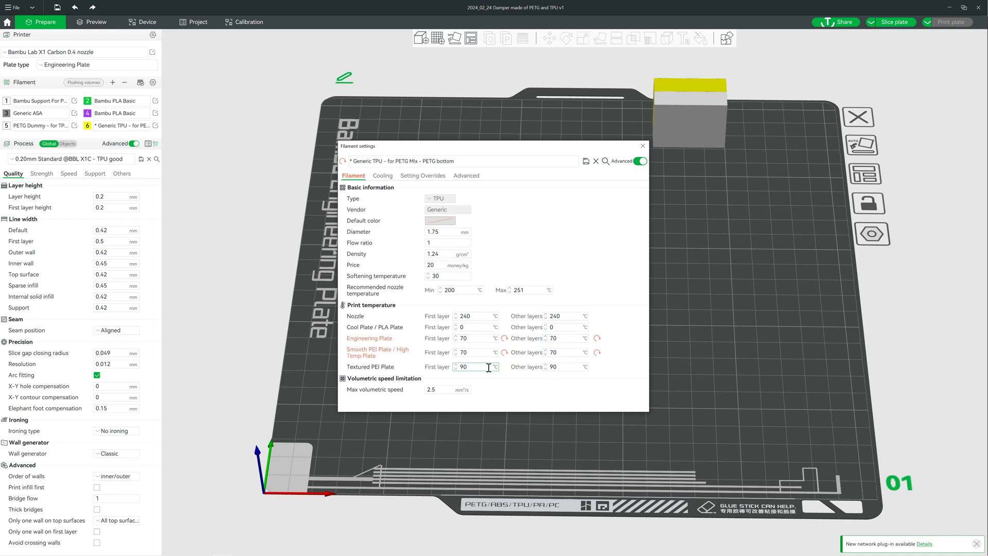
key(Tab)
text(70)
click(585, 161)
key(Return)
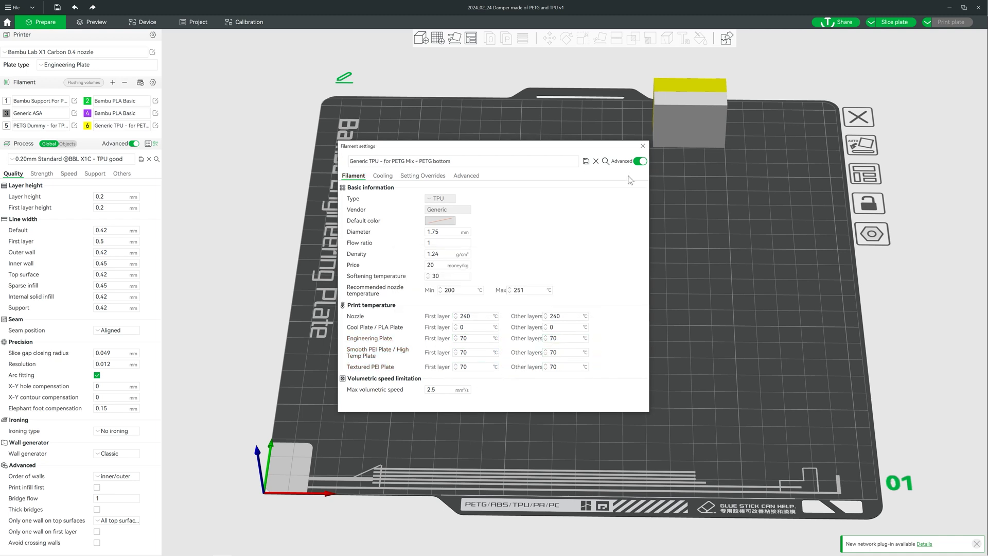
click(643, 146)
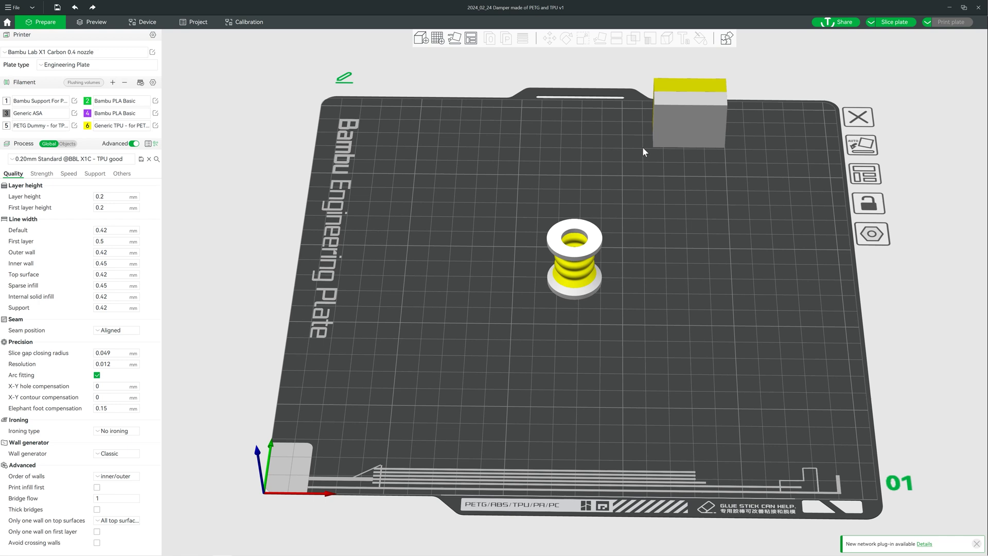
Disable the prime tower and save the process preset with its TPU good name ending replaced by PETG - TPU Mix
click(123, 175)
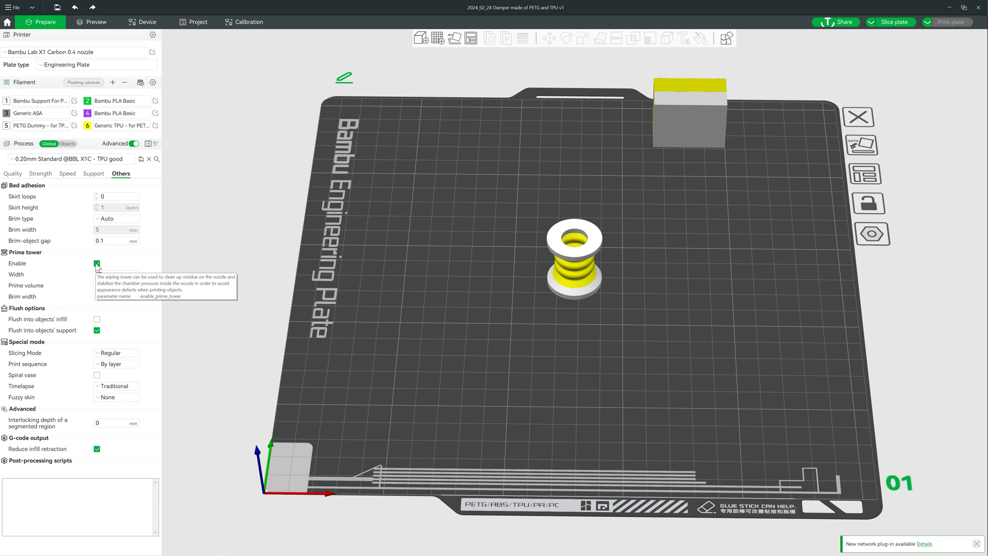
click(97, 264)
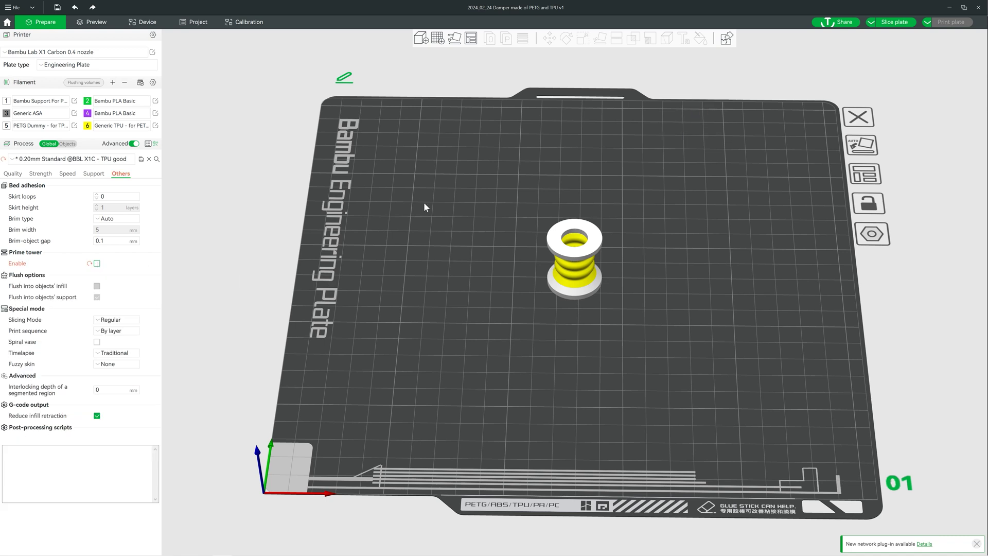
click(141, 158)
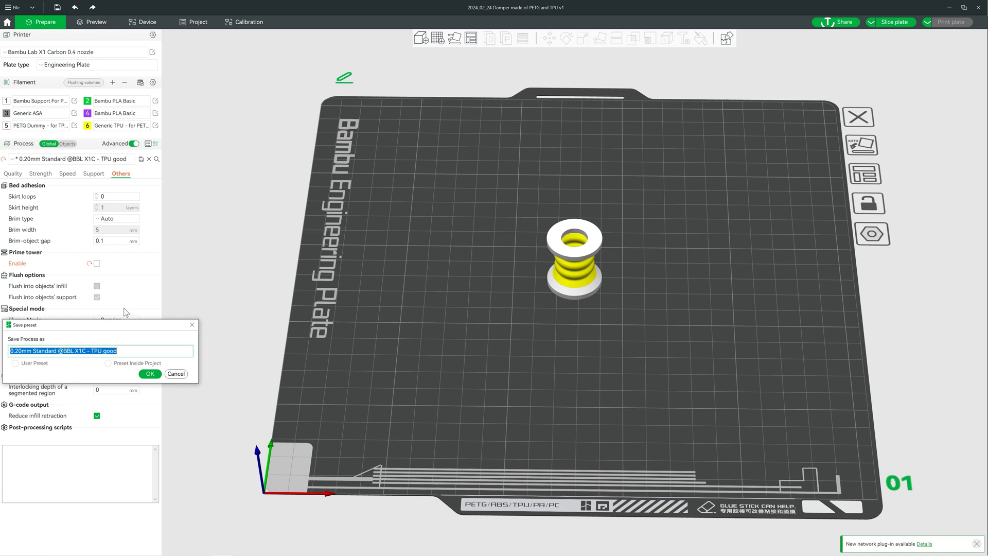
click(130, 350)
drag(129, 351, 96, 354)
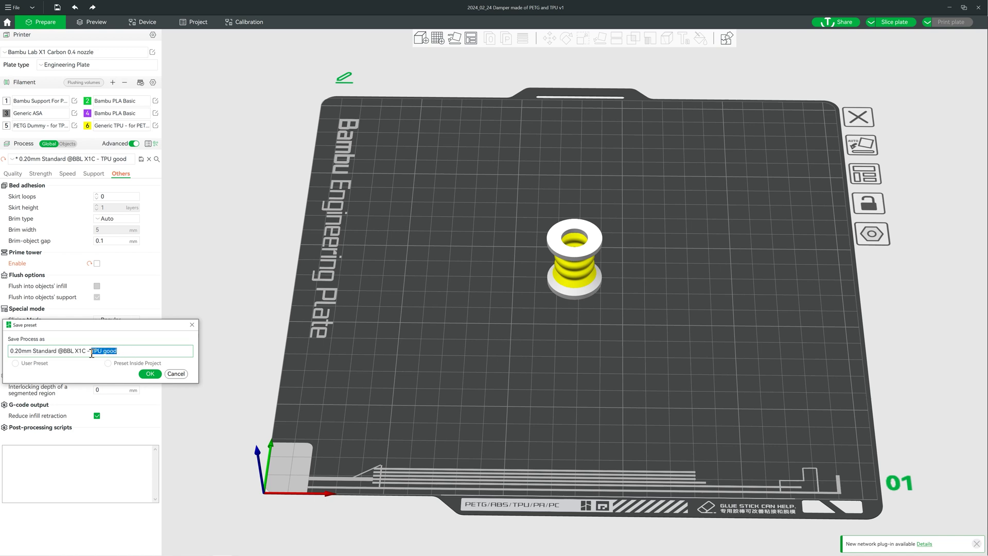
text(PETG - TPU Mix, no p)
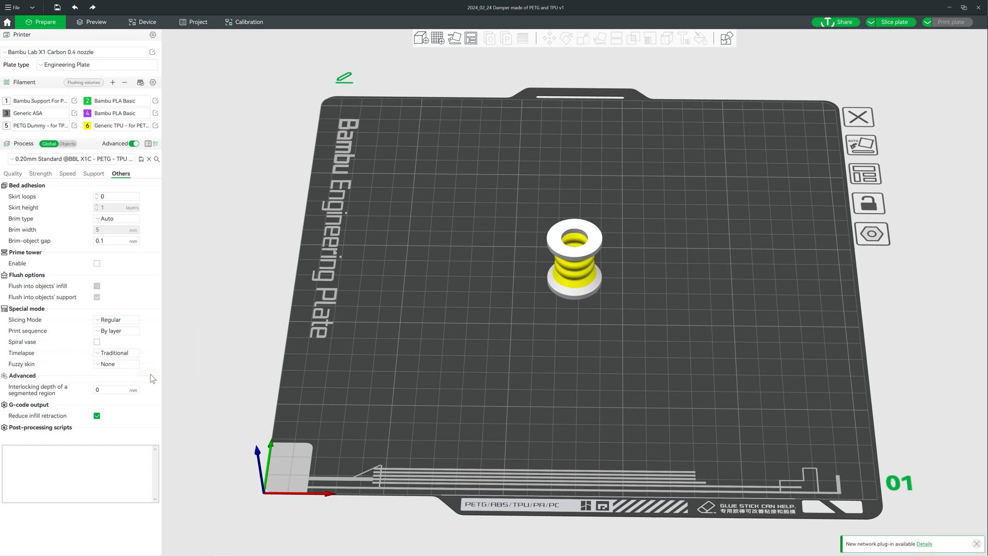
click(149, 373)
Slice the plate and dismiss the network plug-in notification
click(886, 23)
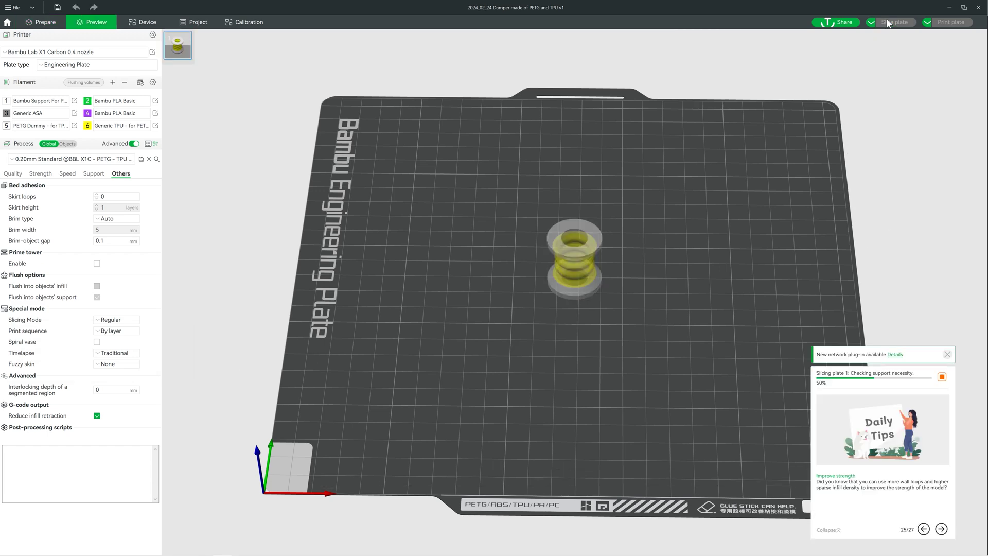
click(948, 354)
click(942, 376)
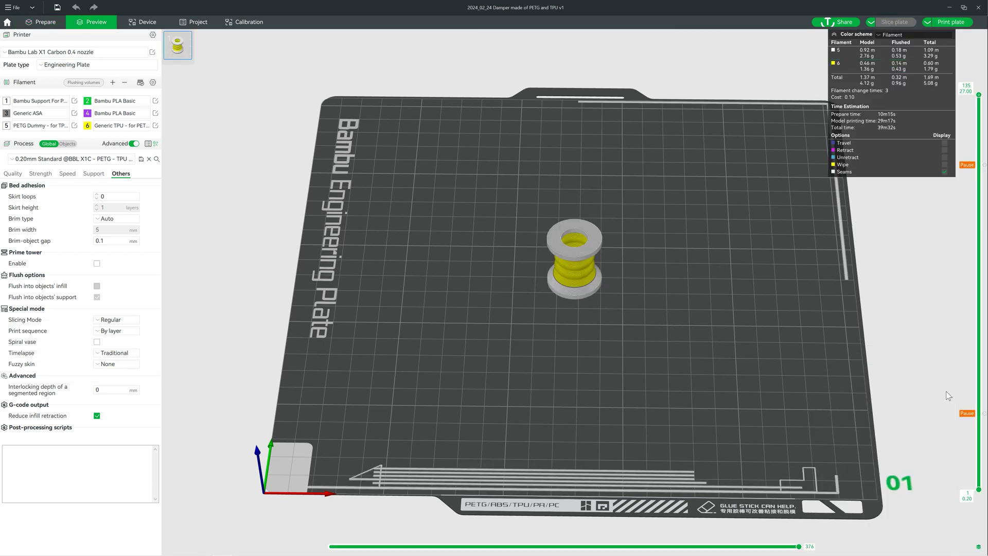
Preview the damper's layers up to layer 26 at the lower pause, and send the print job to the printer
drag(979, 95, 979, 416)
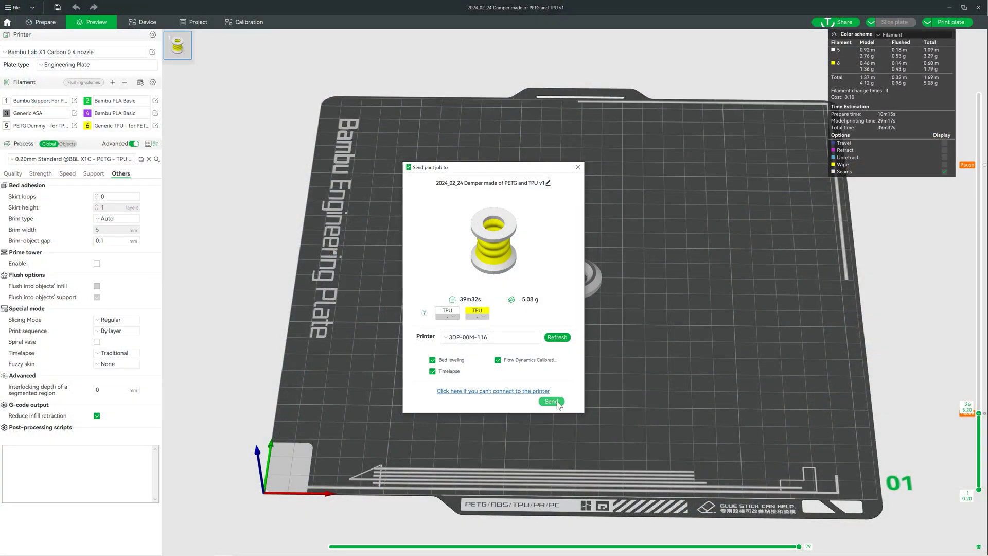
click(556, 400)
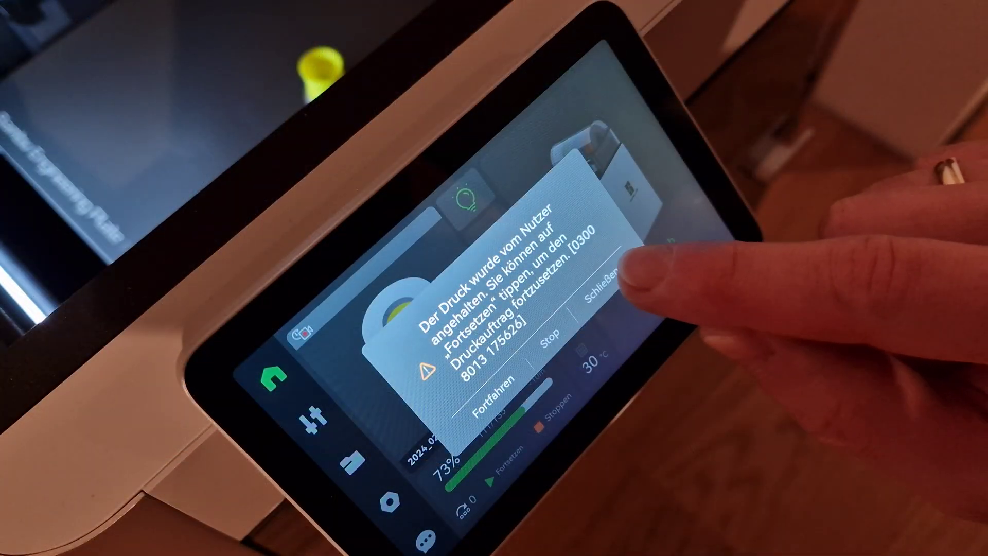
Dismiss the printer's pause notice and unload the current filament fed from the external spool holder
click(622, 269)
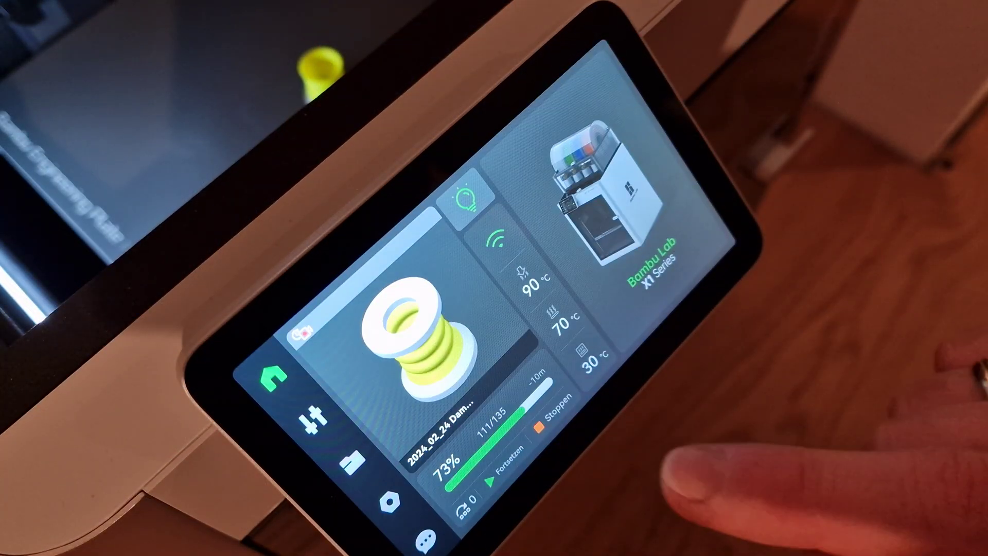
click(313, 419)
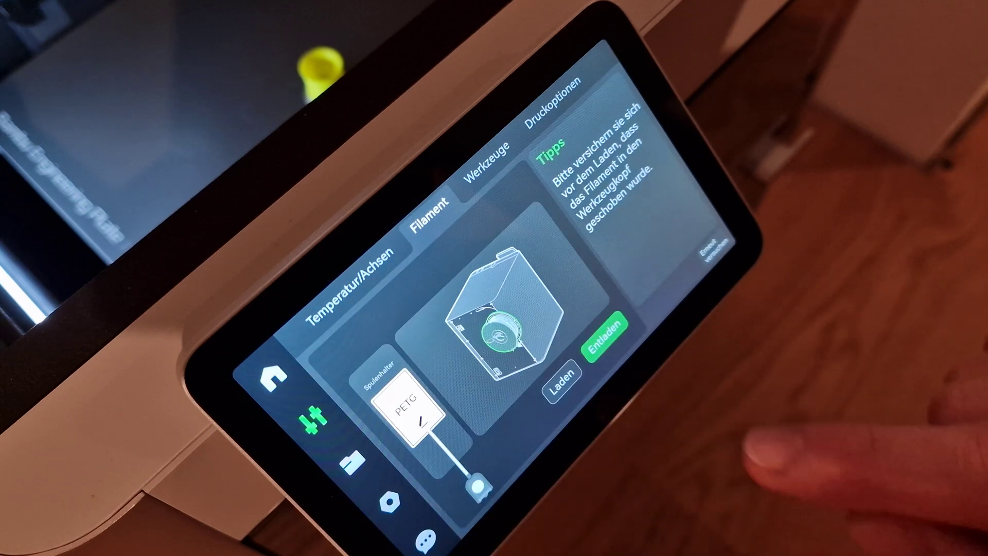
click(604, 337)
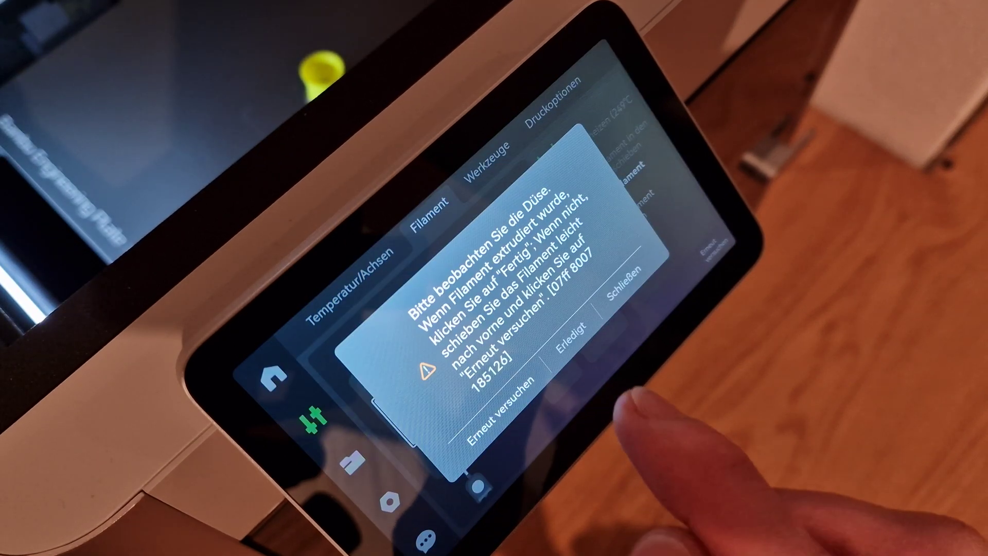
Confirm the new filament's extrusion as done and resume the paused print, returning to the printer's home screen
click(568, 334)
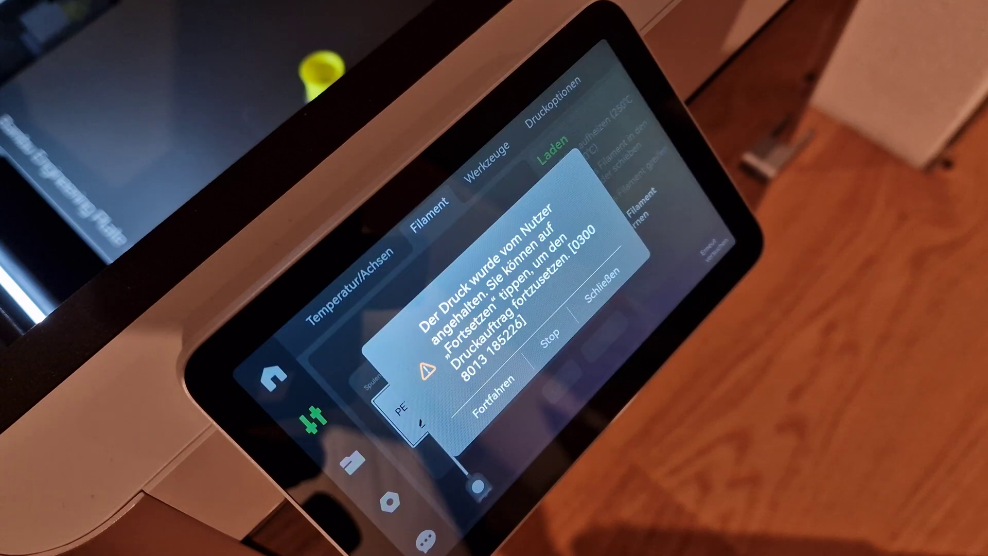
click(499, 399)
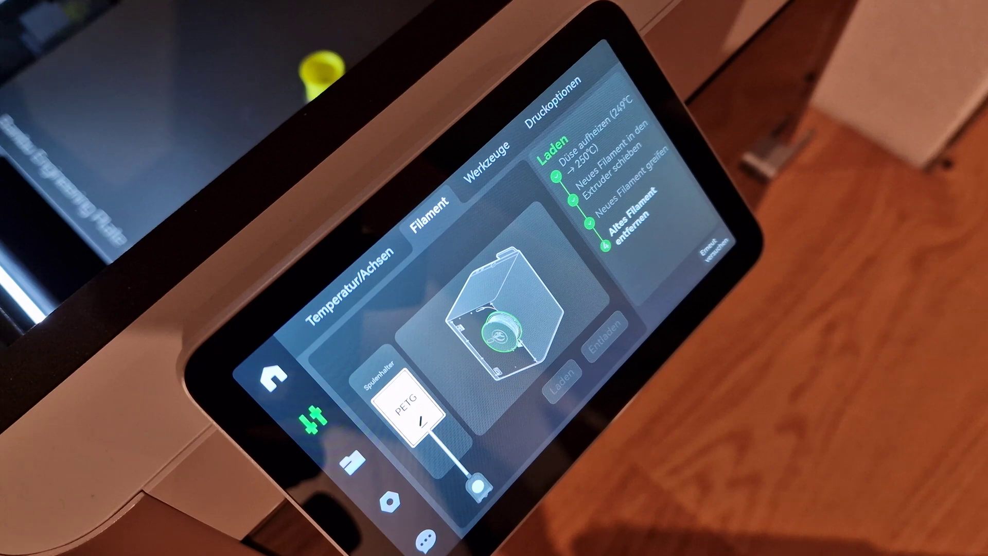
click(273, 378)
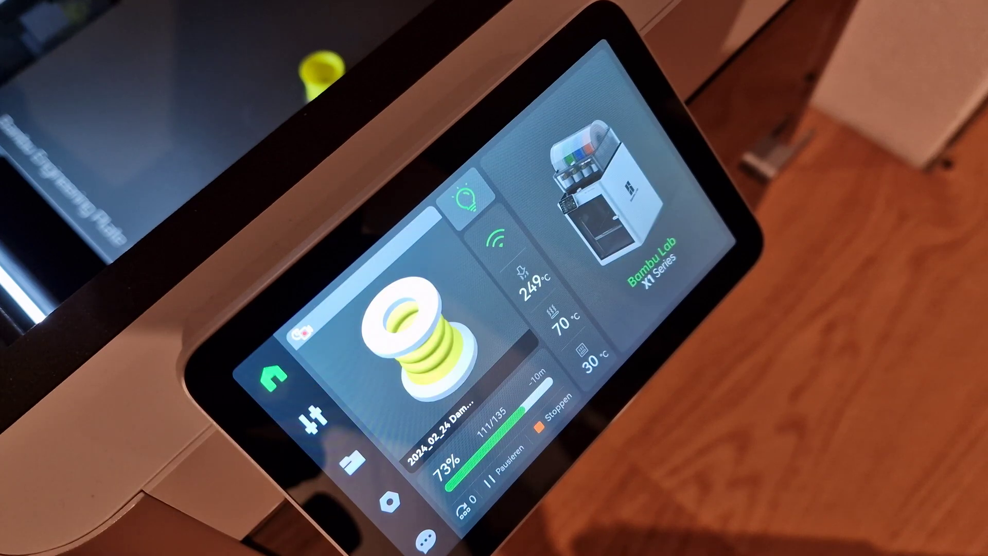